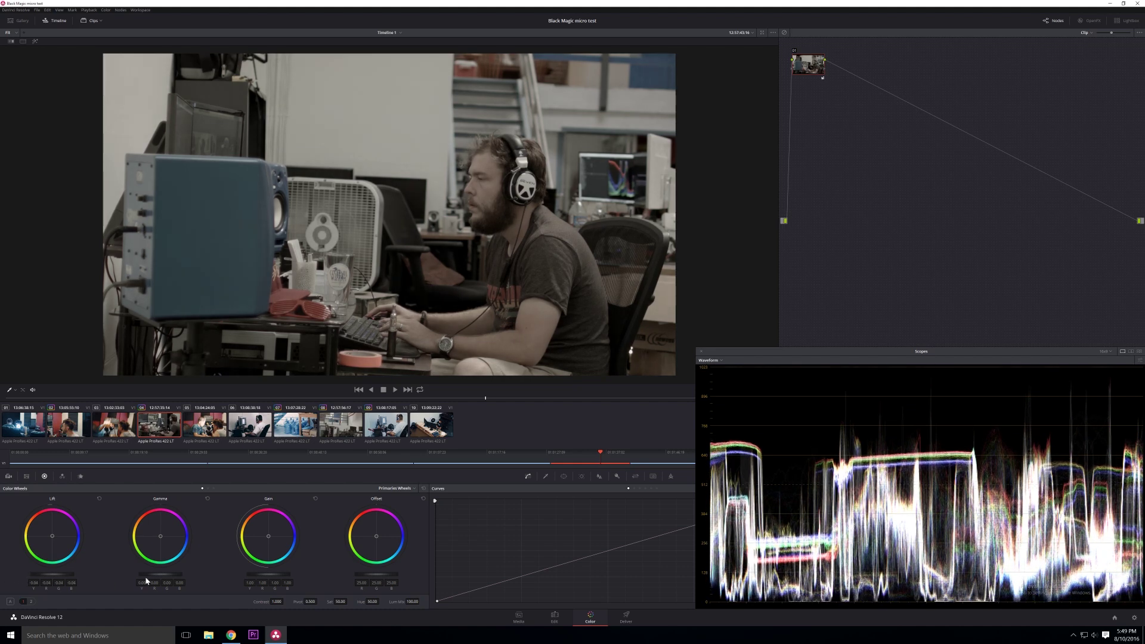
# Step: Raise the Gain master wheel to about 1.24 and Contrast to about 1.27
pyautogui.moveTo(276, 577); pyautogui.dragTo(345, 565)
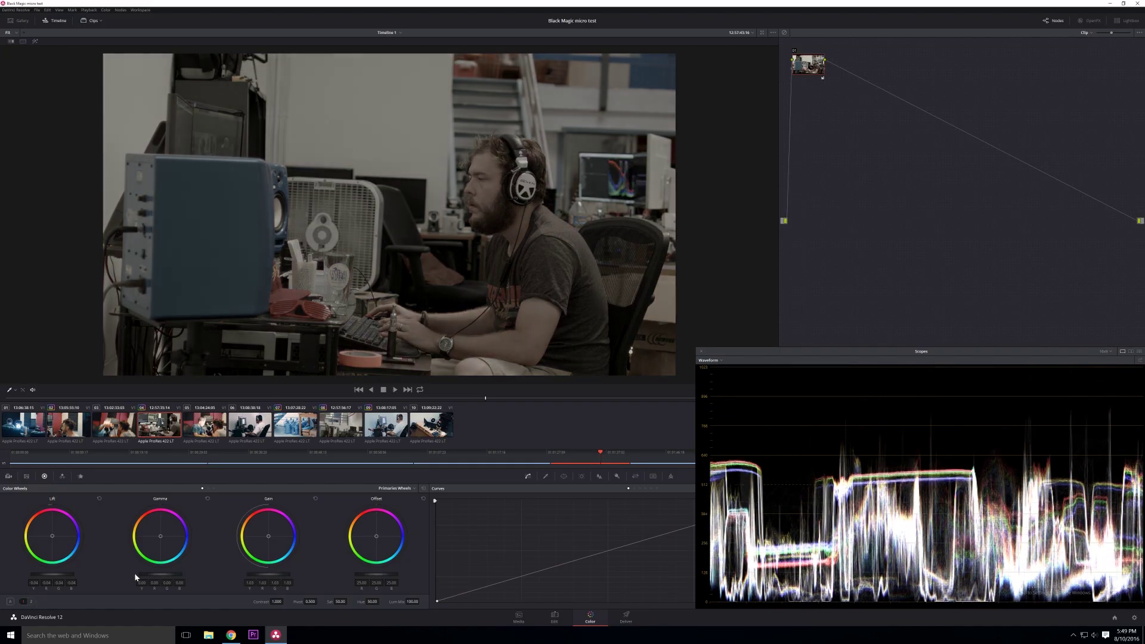
pyautogui.moveTo(334, 563); pyautogui.dragTo(367, 539)
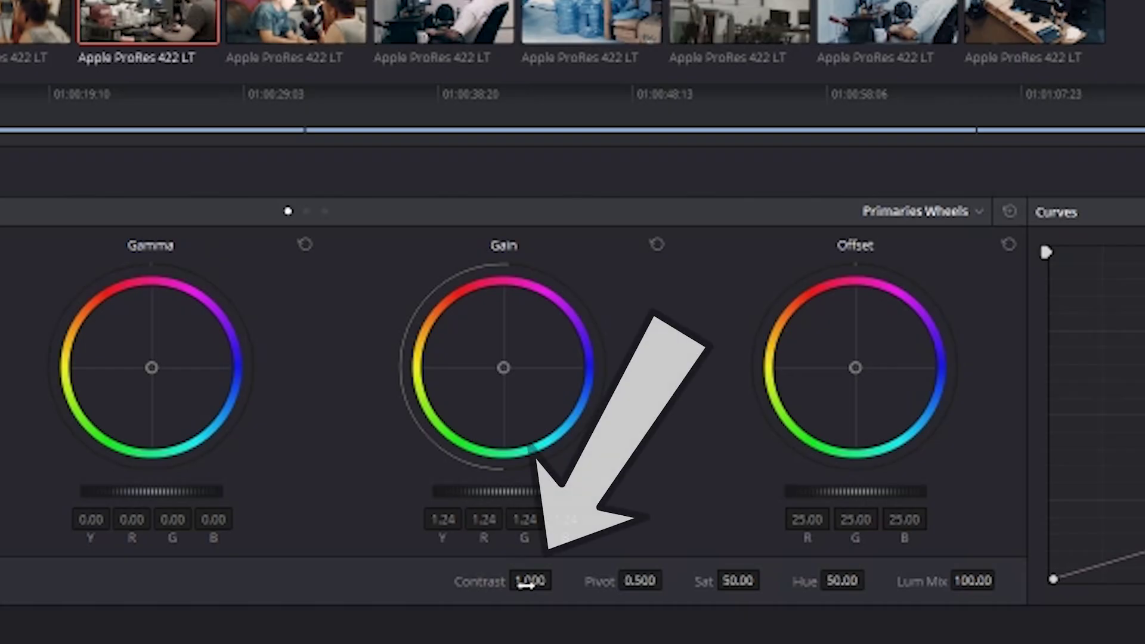
pyautogui.moveTo(526, 586); pyautogui.dragTo(531, 586)
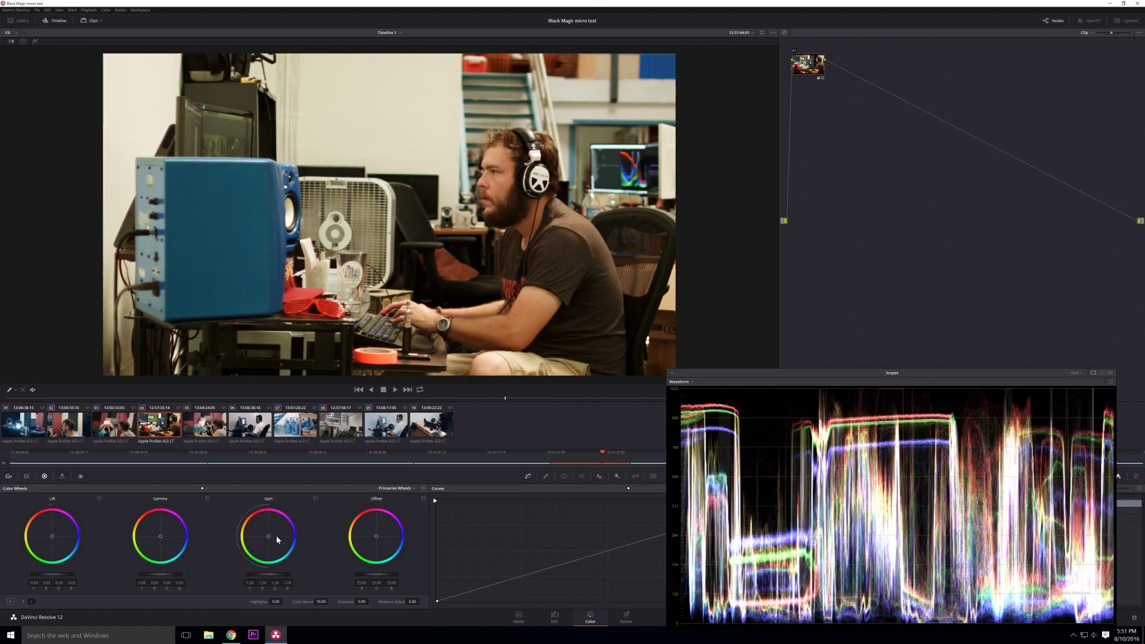
# Step: Tint the Gain wheel slightly toward blue and toggle the grade with Ctrl+D to compare
pyautogui.moveTo(278, 539); pyautogui.dragTo(286, 544)
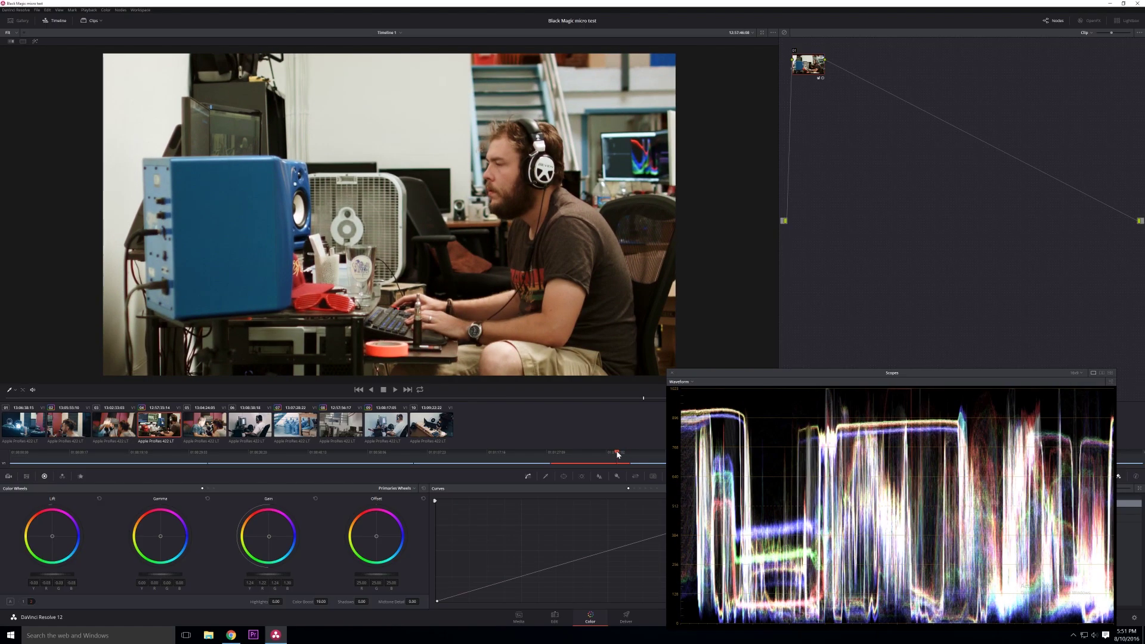
pyautogui.hotkey('ctrl', 'd')
pyautogui.hotkey('ctrl', 'd')
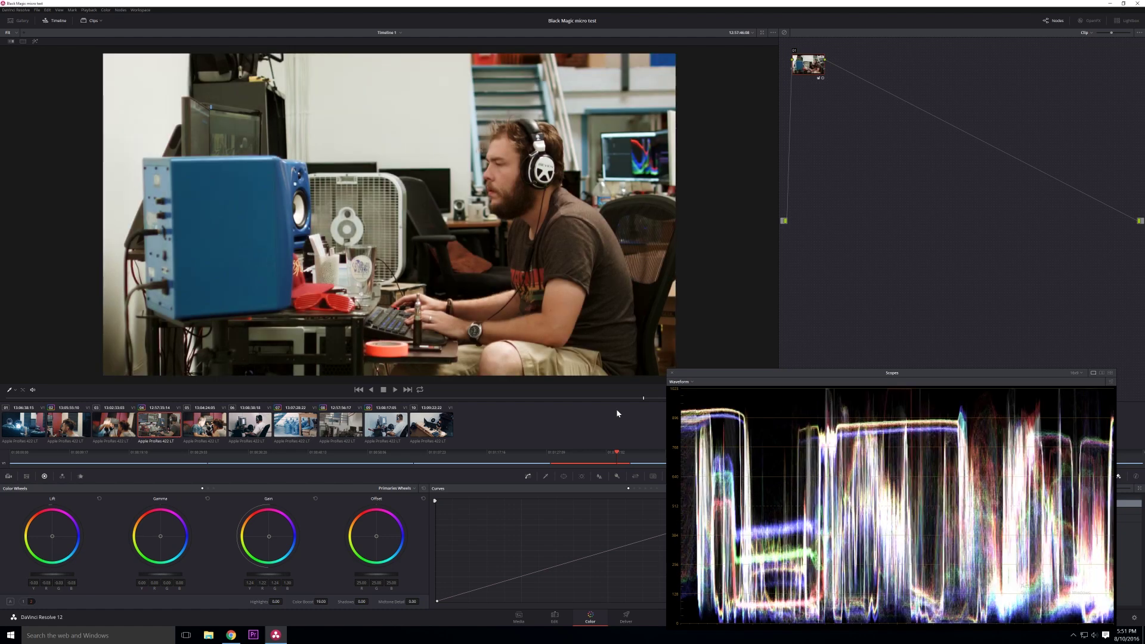
pyautogui.hotkey('ctrl', 'd')
pyautogui.hotkey('ctrl', 'd')
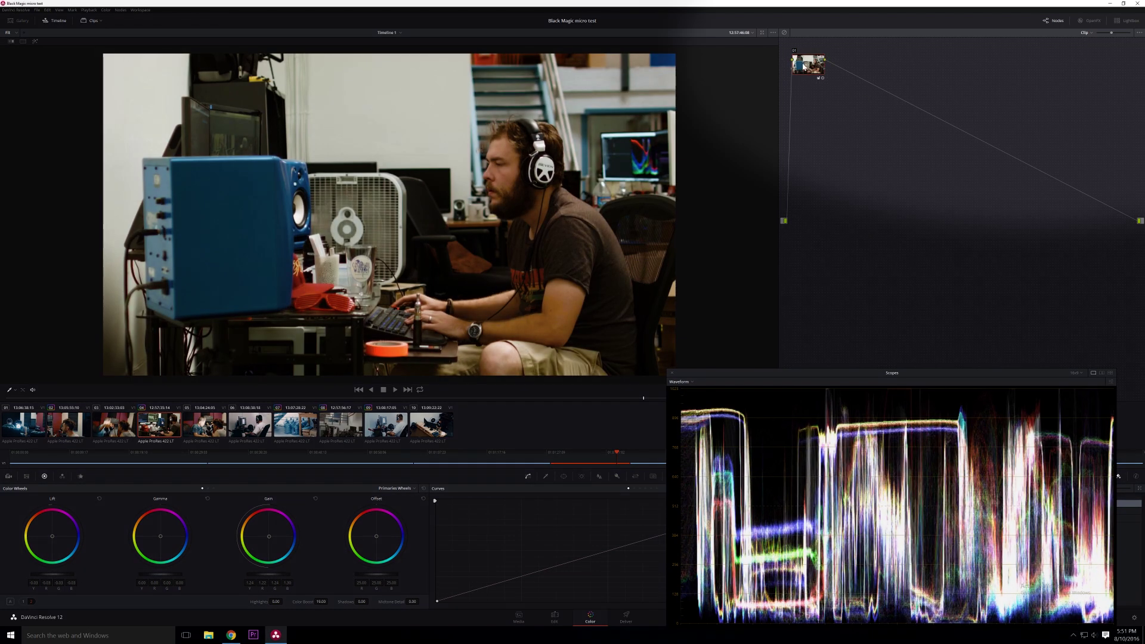
pyautogui.hotkey('ctrl', 'd')
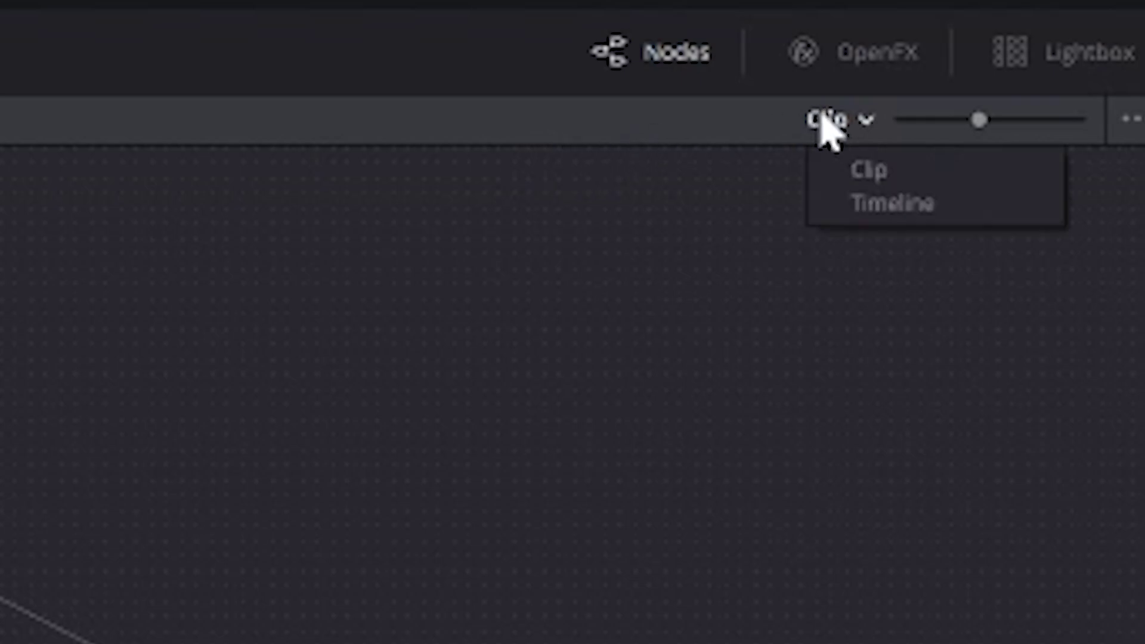
# Step: Set the node graph to Timeline level and step through clips to clip 09, comparing ungraded
pyautogui.click(860, 206)
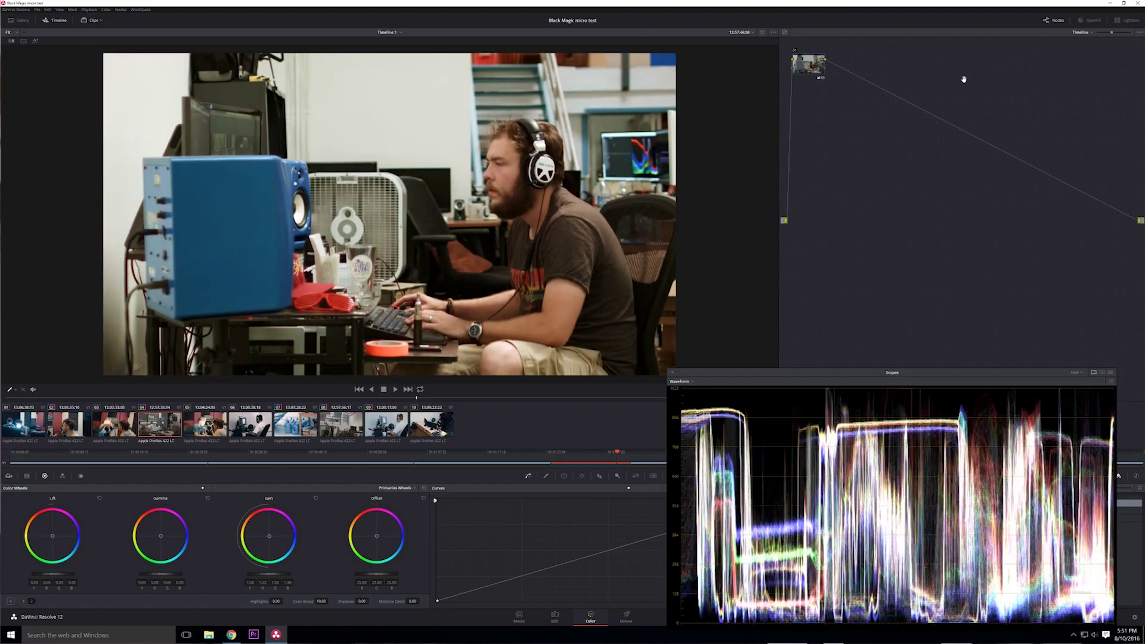
pyautogui.click(209, 425)
pyautogui.click(256, 424)
pyautogui.click(306, 422)
pyautogui.click(355, 424)
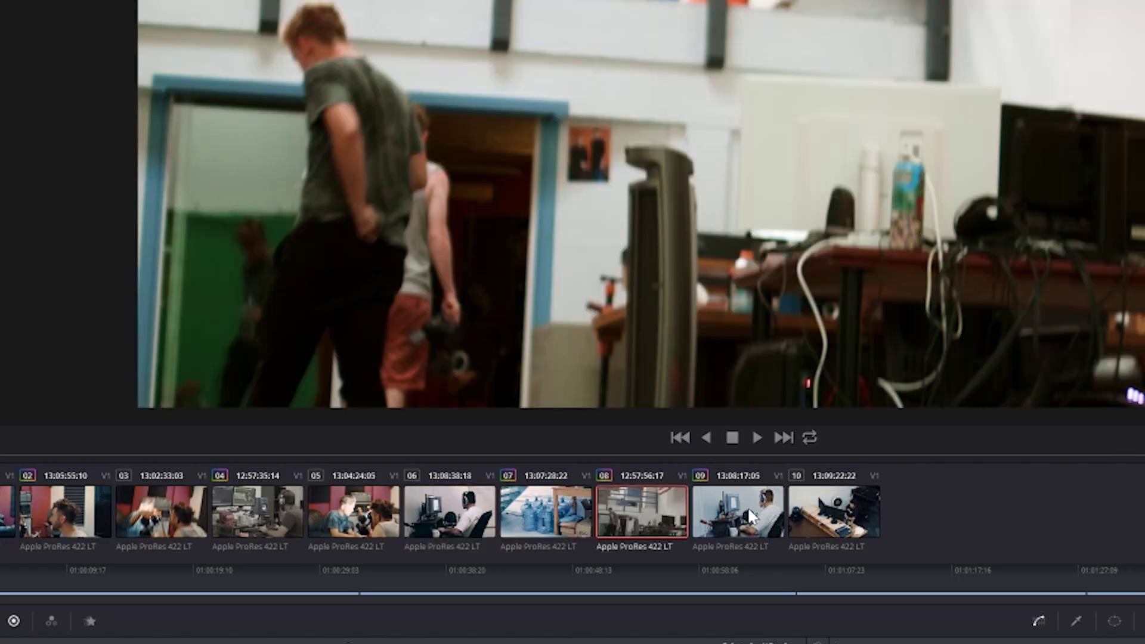
pyautogui.click(746, 506)
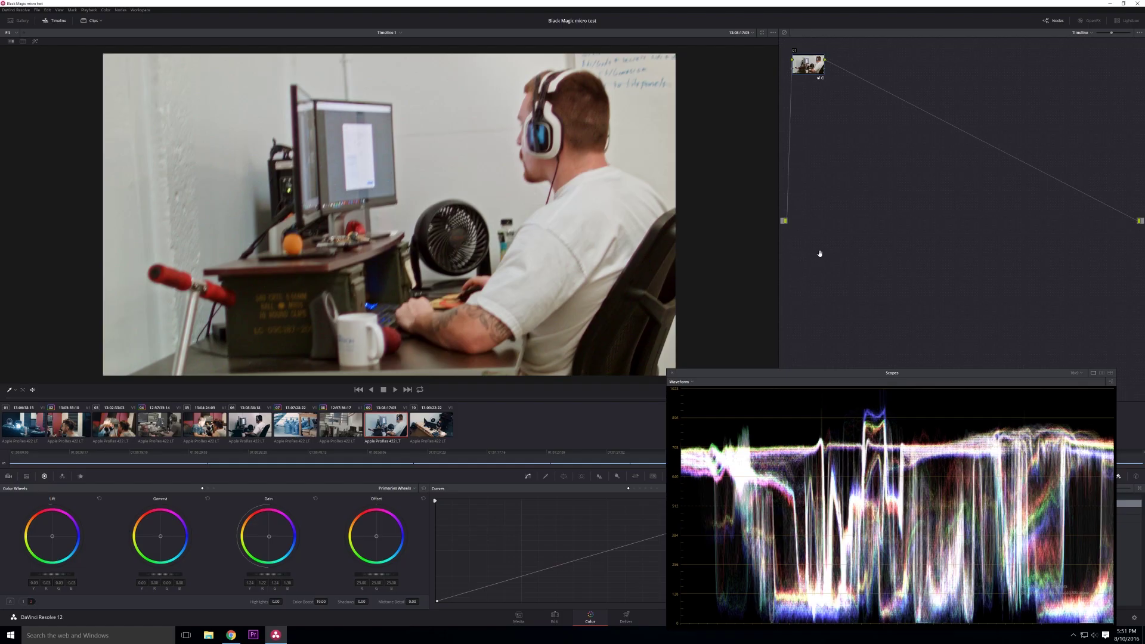
pyautogui.hotkey('ctrl', 'd')
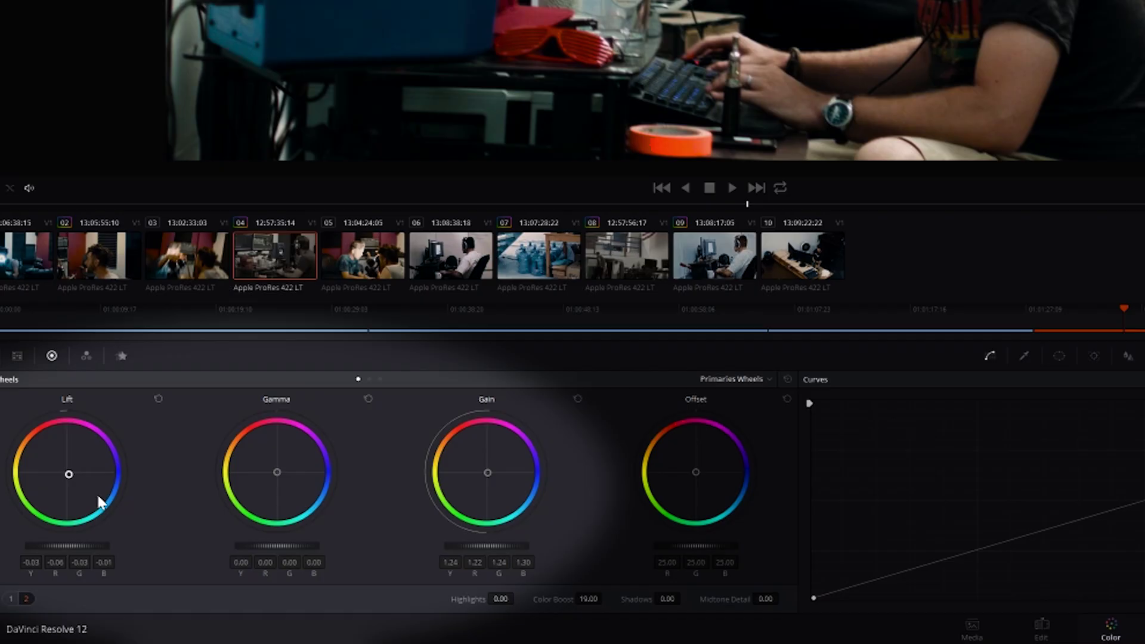
# Step: Push the Lift wheel toward blue, warm the Gamma wheel slightly, and scrub clip 04 to check
pyautogui.moveTo(98, 500); pyautogui.dragTo(130, 535)
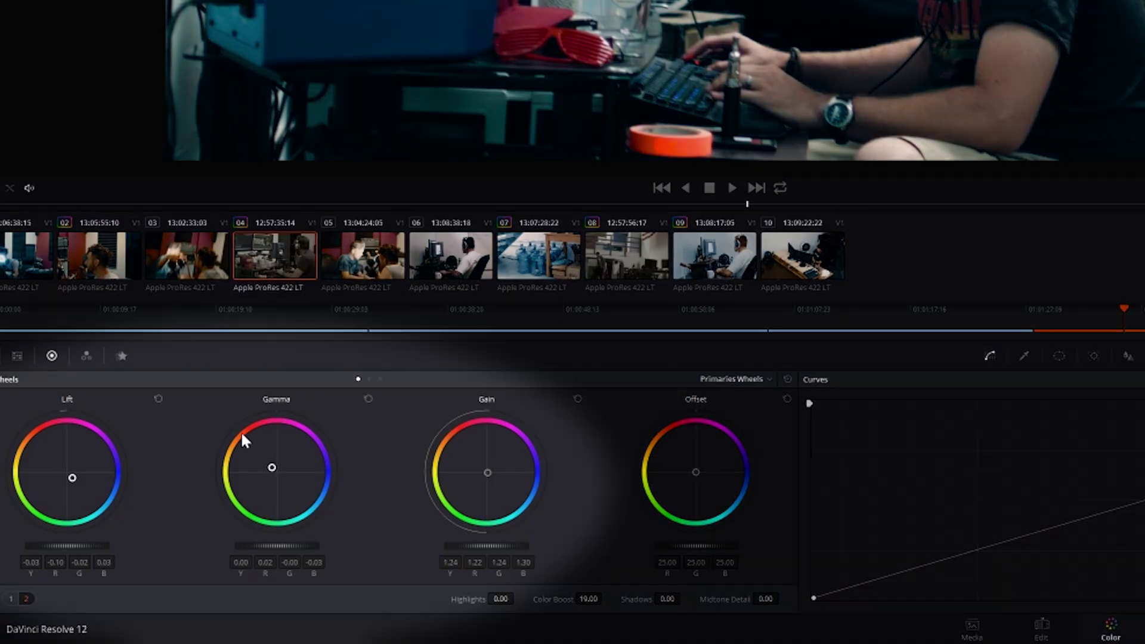
pyautogui.moveTo(142, 515); pyautogui.dragTo(138, 510)
pyautogui.moveTo(234, 422); pyautogui.dragTo(221, 402)
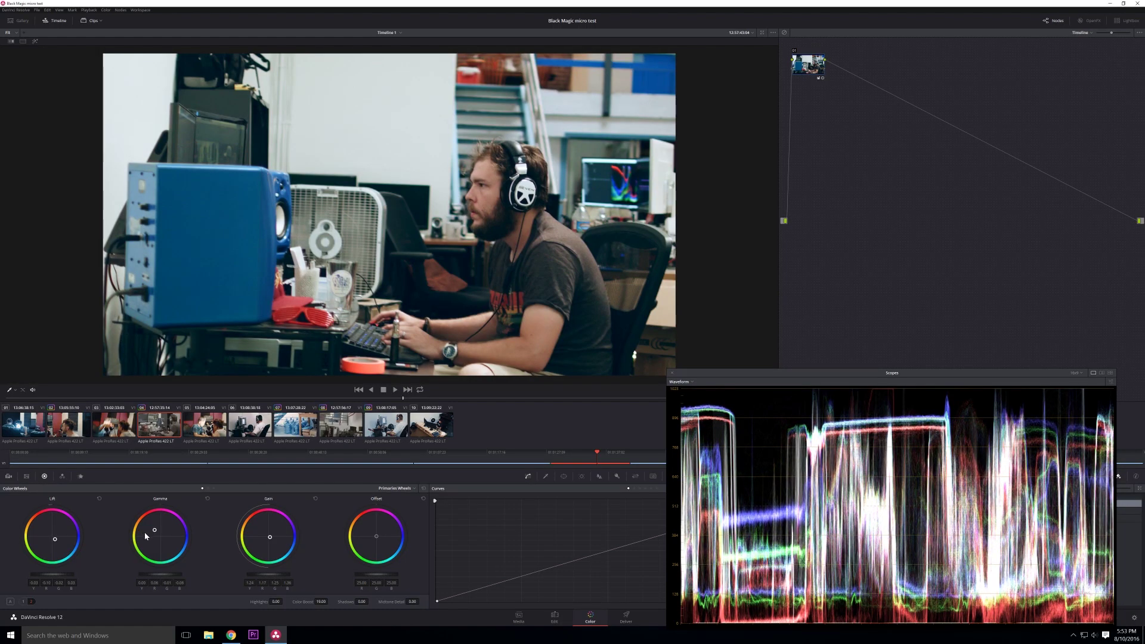
pyautogui.moveTo(594, 451)
pyautogui.mouseDown()
pyautogui.moveTo(563, 451)
pyautogui.moveTo(589, 452)
pyautogui.mouseUp()
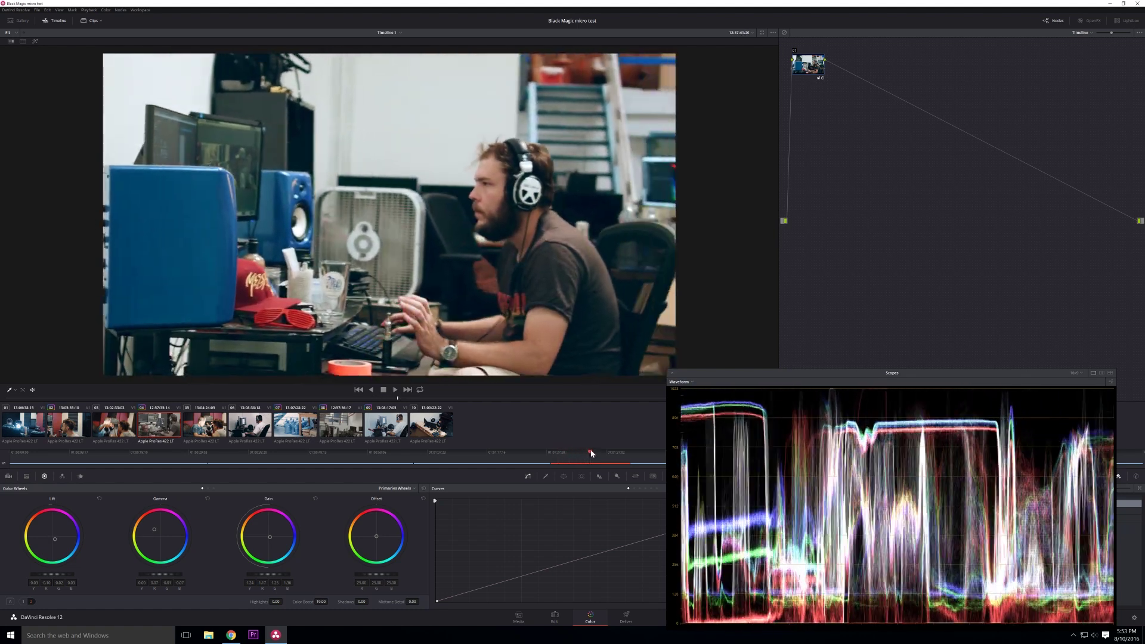
# Step: Nudge the Lift wheel toward blue, settling the shadows at about B 0.06
pyautogui.moveTo(57, 540); pyautogui.dragTo(107, 590)
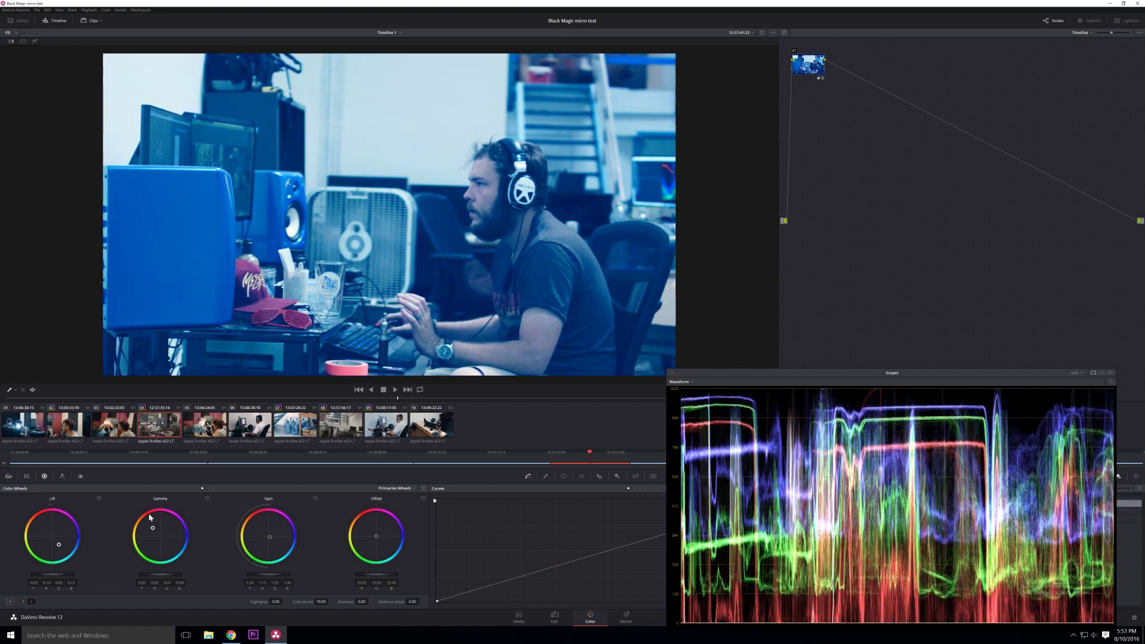
pyautogui.moveTo(149, 518); pyautogui.dragTo(146, 522)
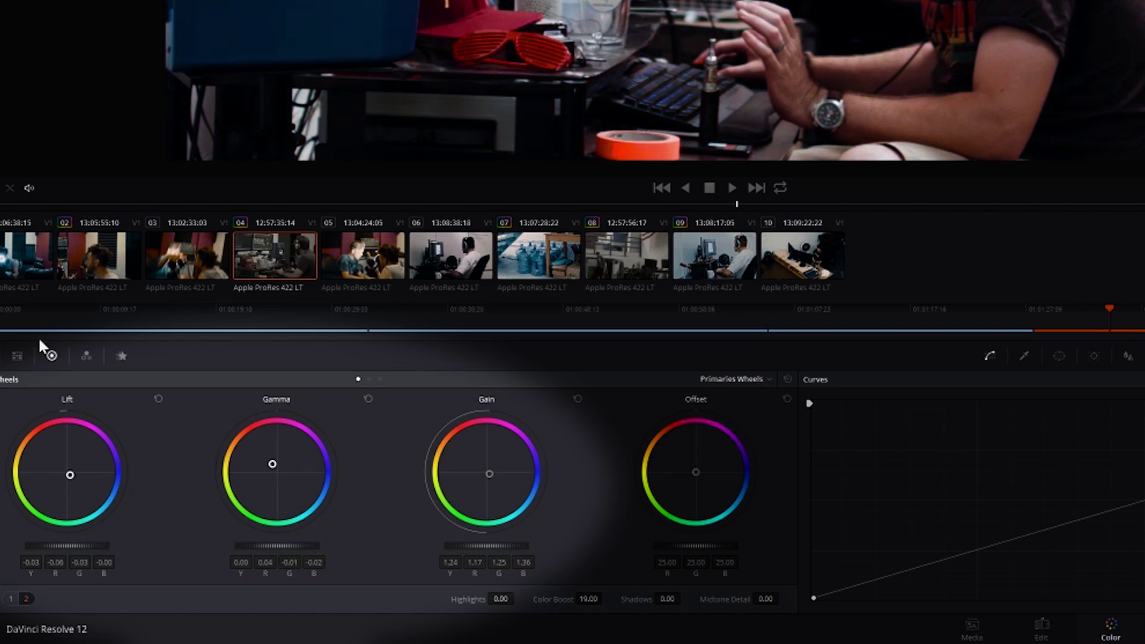
pyautogui.moveTo(84, 468); pyautogui.dragTo(88, 488)
pyautogui.moveTo(64, 547); pyautogui.dragTo(87, 565)
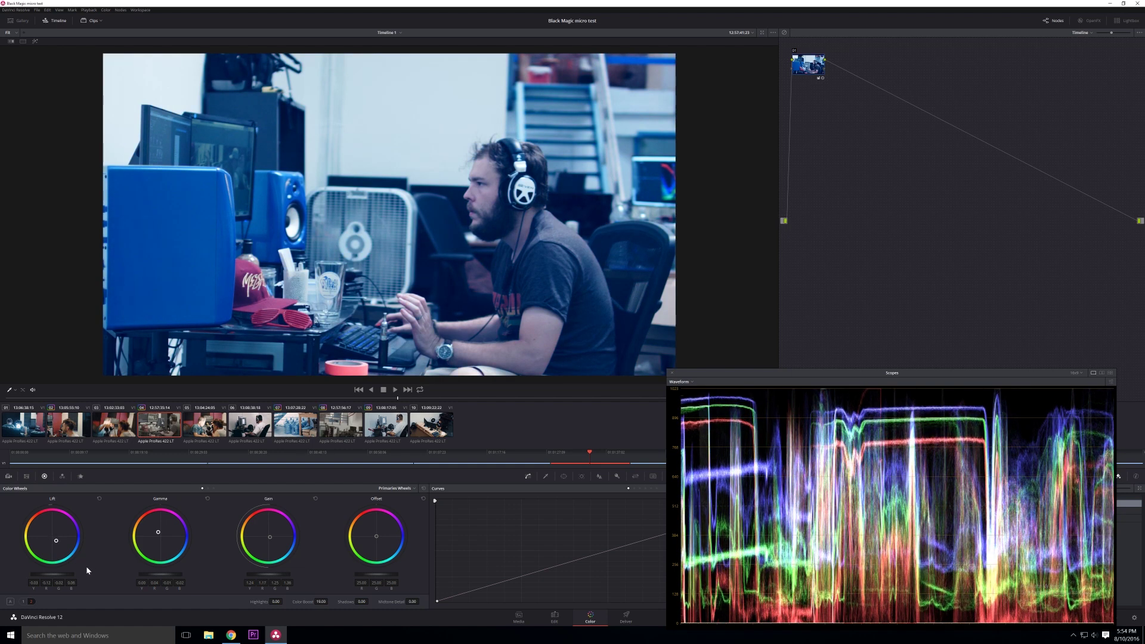
# Step: Drag the Gamma wheel up-left to warm the midtones to R 0.09 and B -0.08
pyautogui.moveTo(170, 539); pyautogui.dragTo(154, 515)
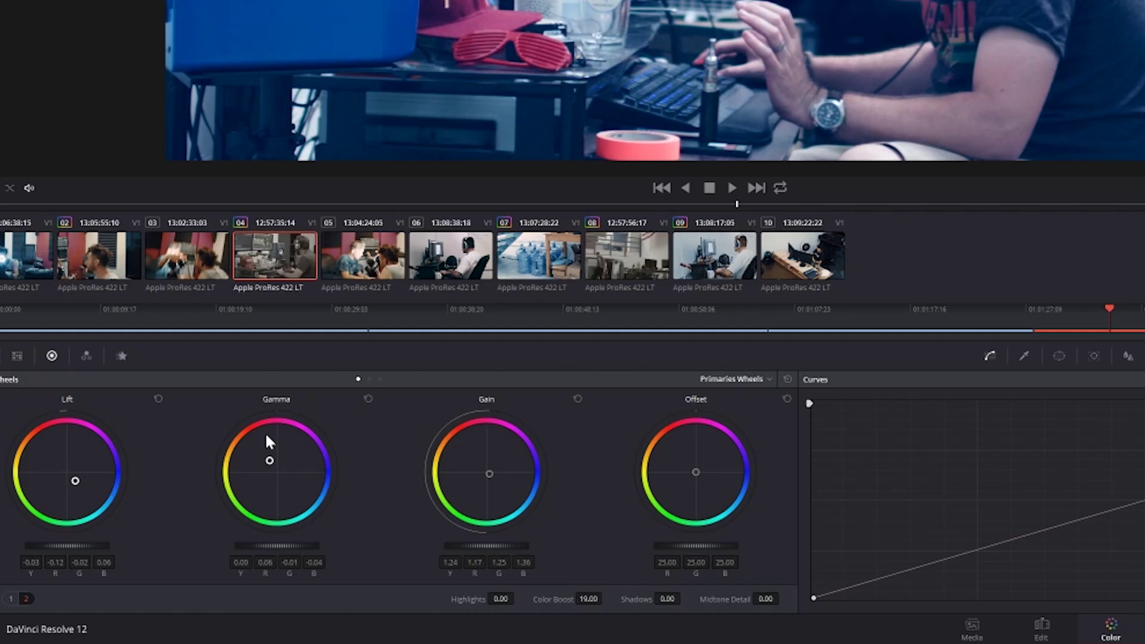
pyautogui.moveTo(266, 436); pyautogui.dragTo(256, 414)
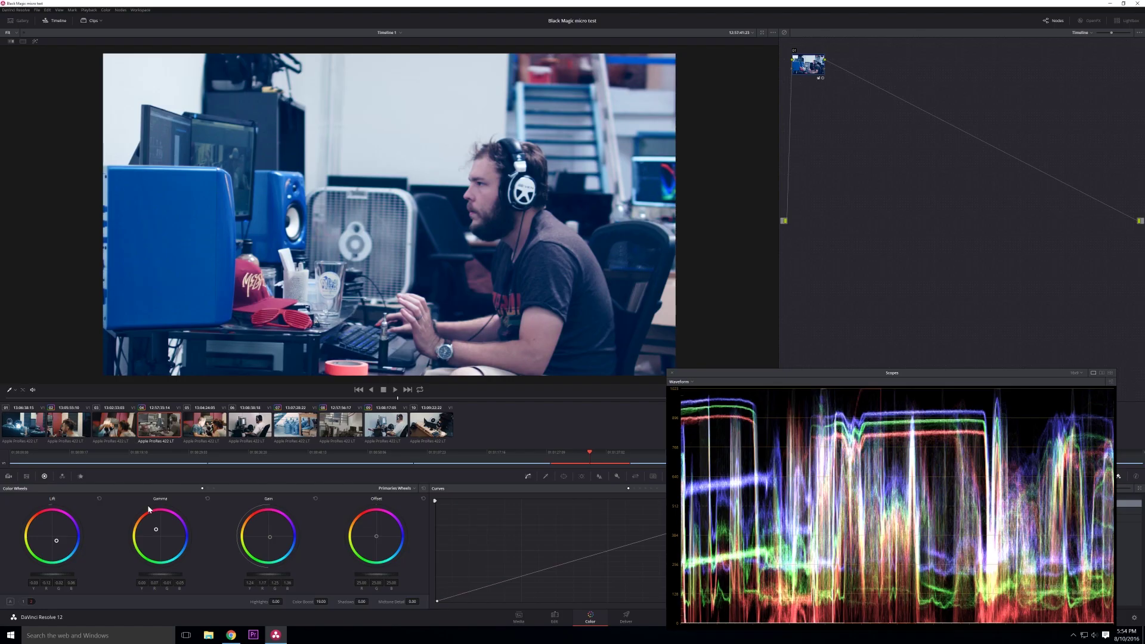
pyautogui.moveTo(148, 508); pyautogui.dragTo(130, 495)
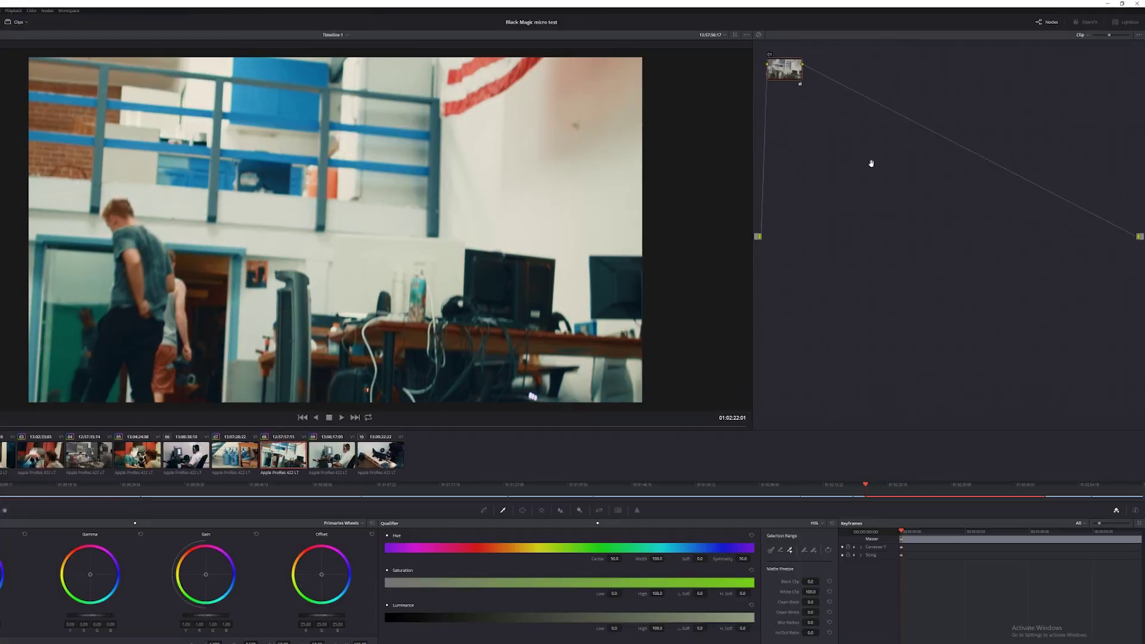
# Step: Switch the node editor to Timeline and preview the stylized look on clips 03 through 06
pyautogui.click(1080, 34)
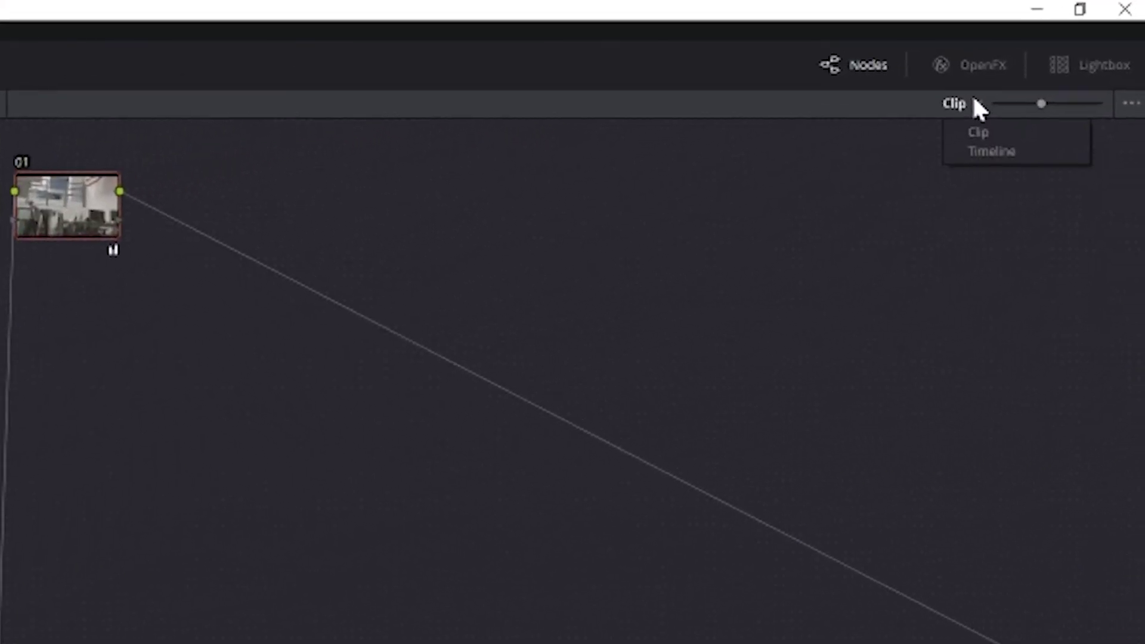
pyautogui.click(962, 159)
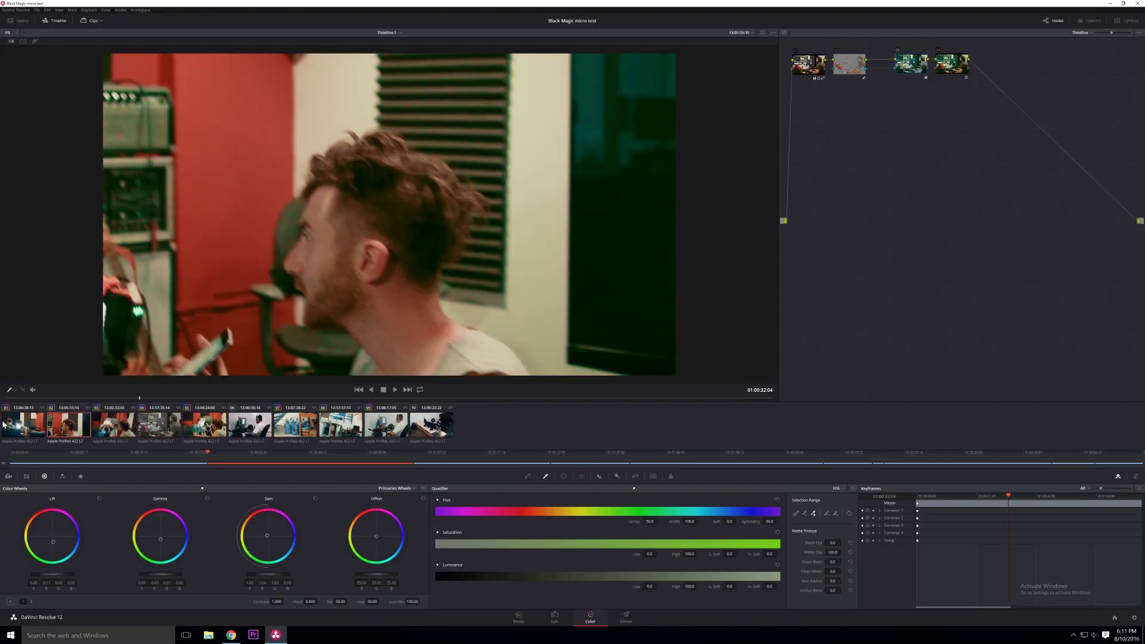
pyautogui.click(114, 428)
pyautogui.click(147, 418)
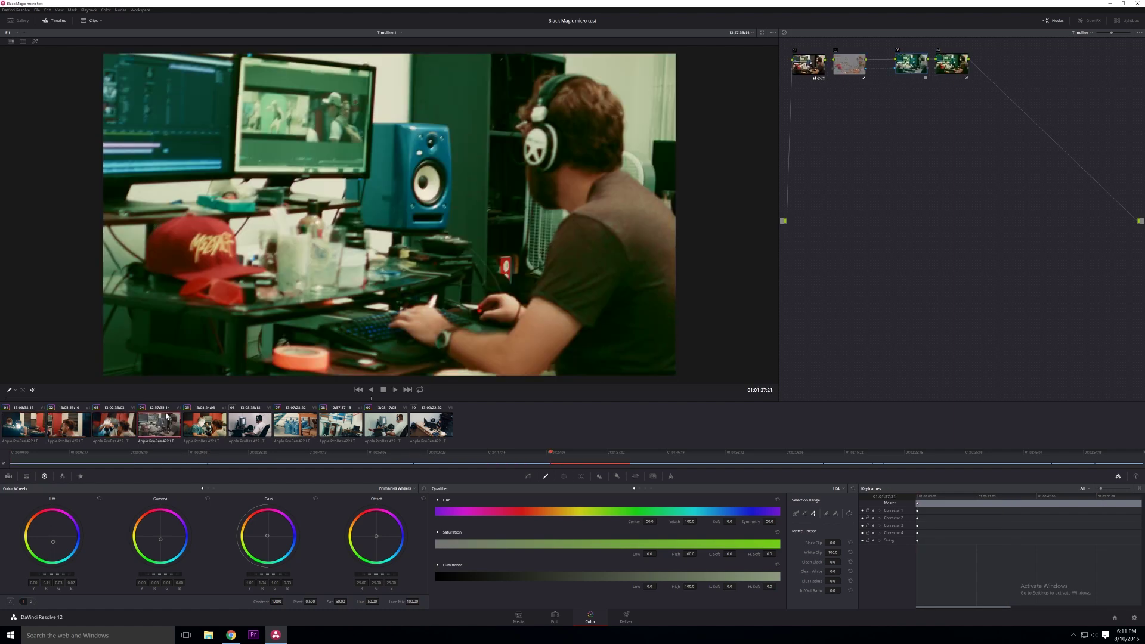
pyautogui.click(218, 428)
pyautogui.click(259, 423)
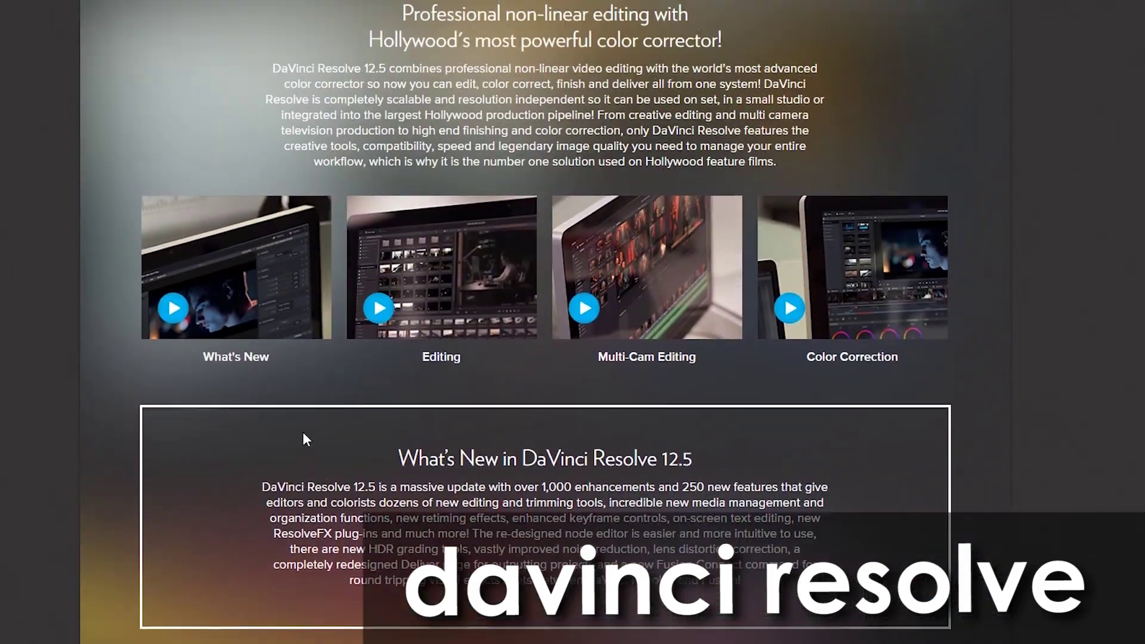
pyautogui.scroll(10, 303, 435)
# Step: Choose the free Windows release of DaVinci Resolve 12.5.1 on the download page
pyautogui.click(546, 460)
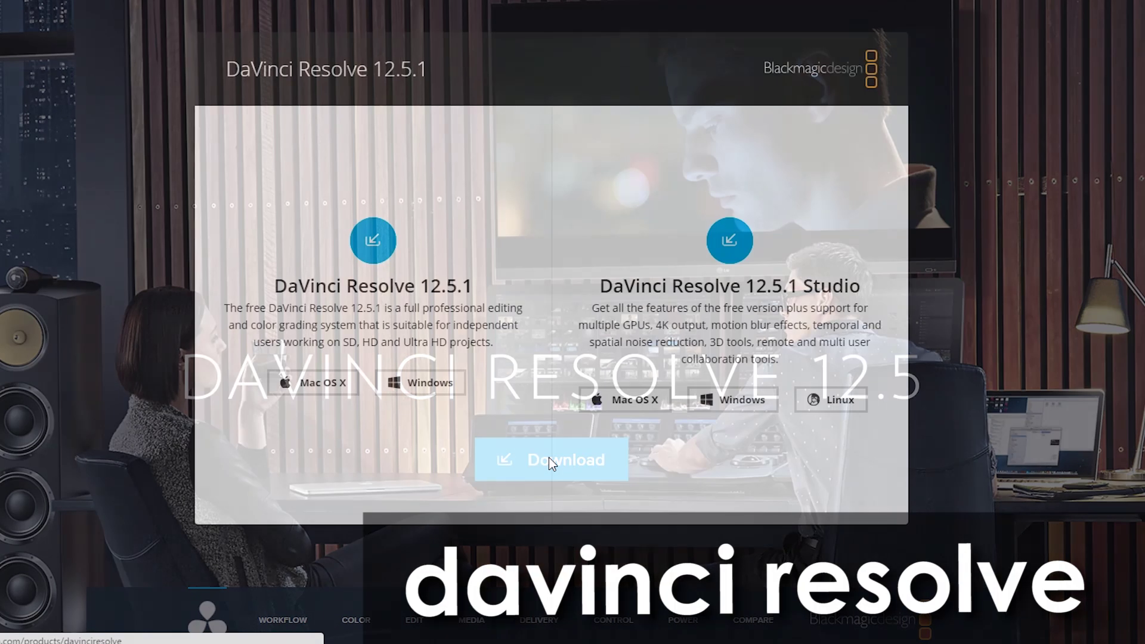
pyautogui.click(463, 386)
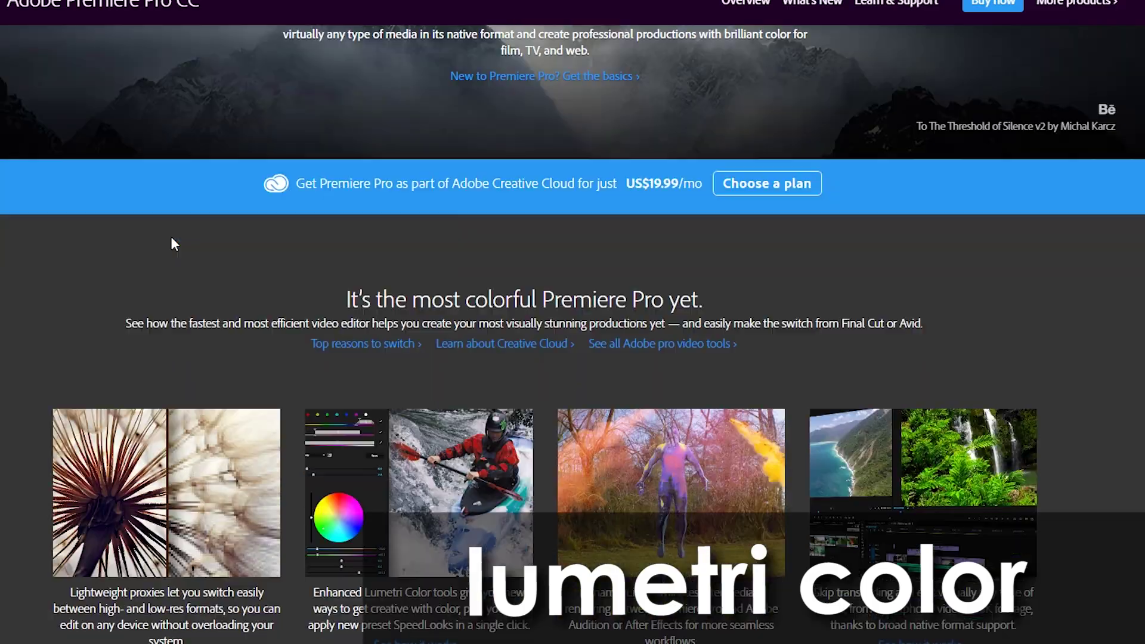
pyautogui.scroll(-1, 170, 241)
pyautogui.scroll(-5, 170, 237)
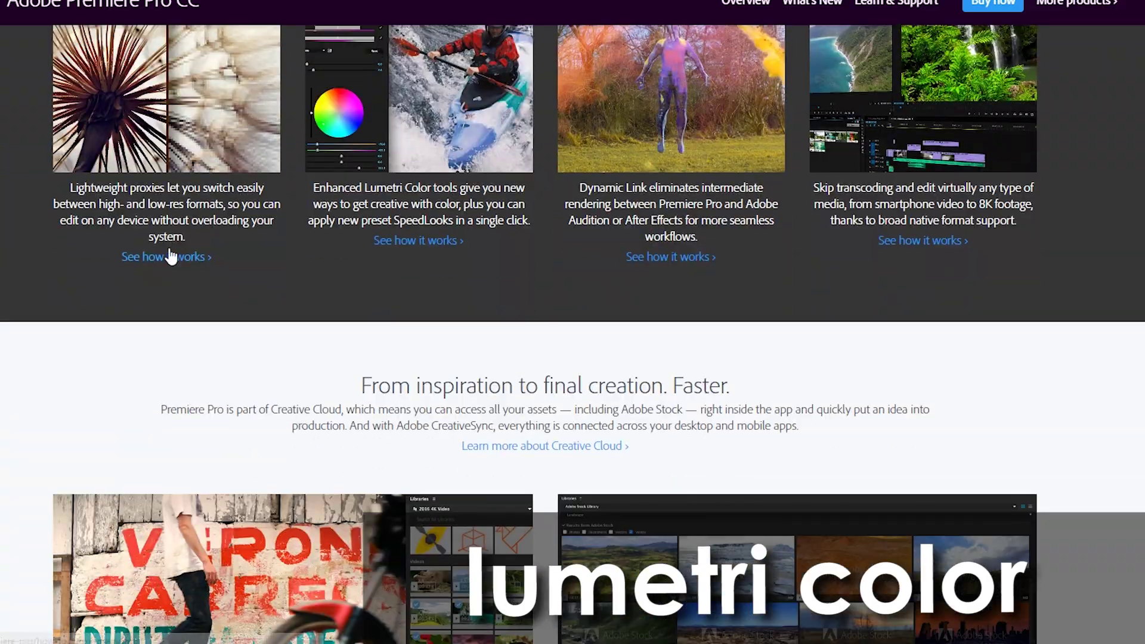